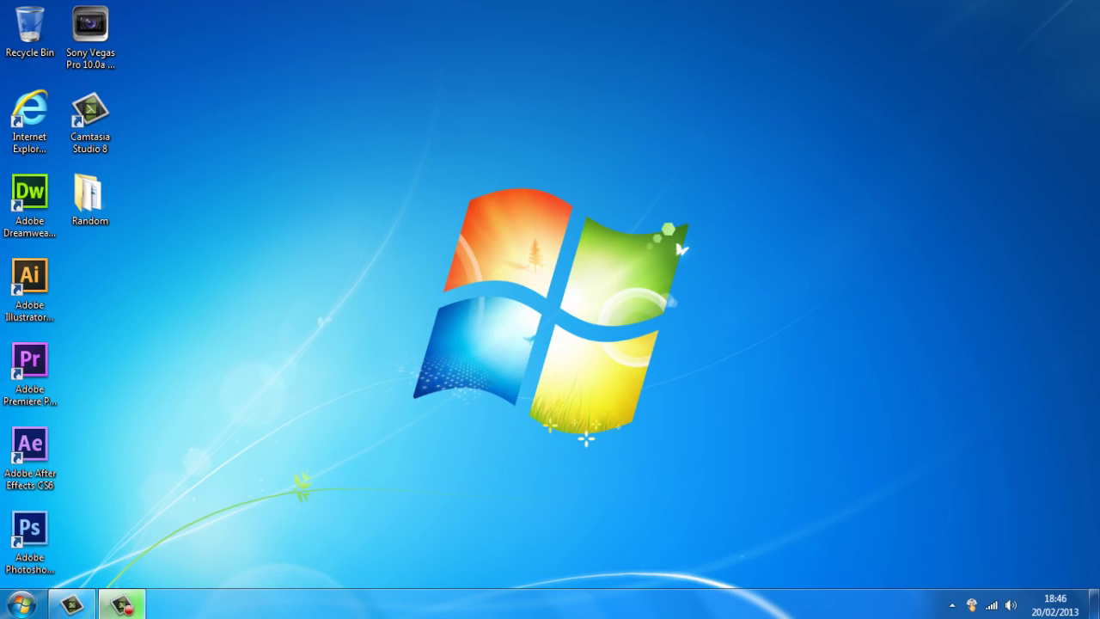
# Step: Open the user's temporary files folder by running %temp% from the Run dialog
pyautogui.press('super')
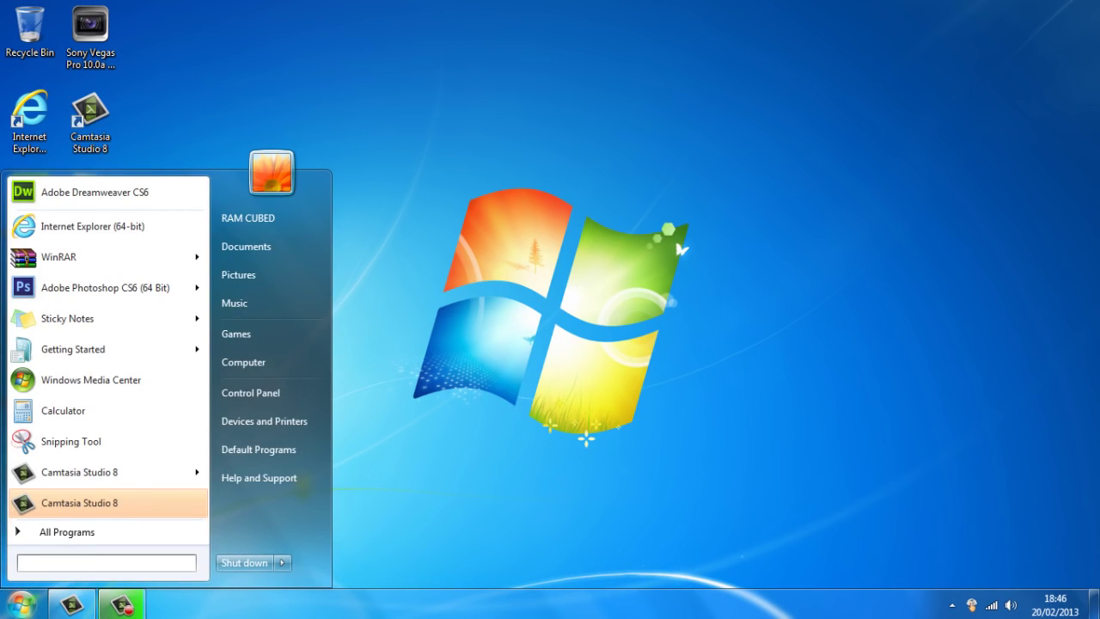
pyautogui.write('run')
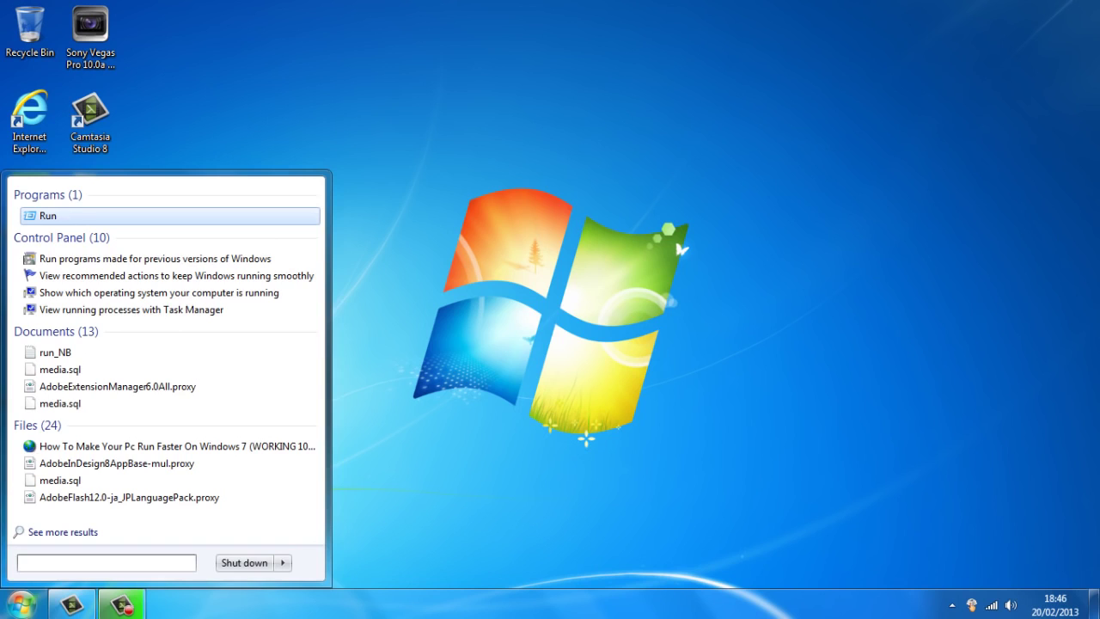
pyautogui.press('Return')
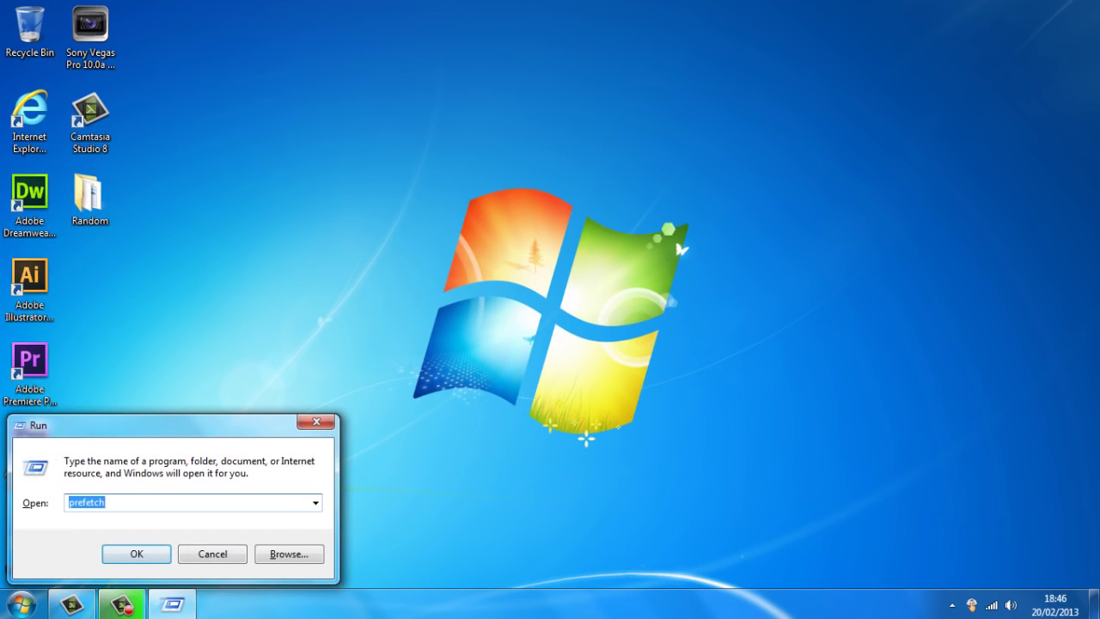
pyautogui.press('BackSpace')
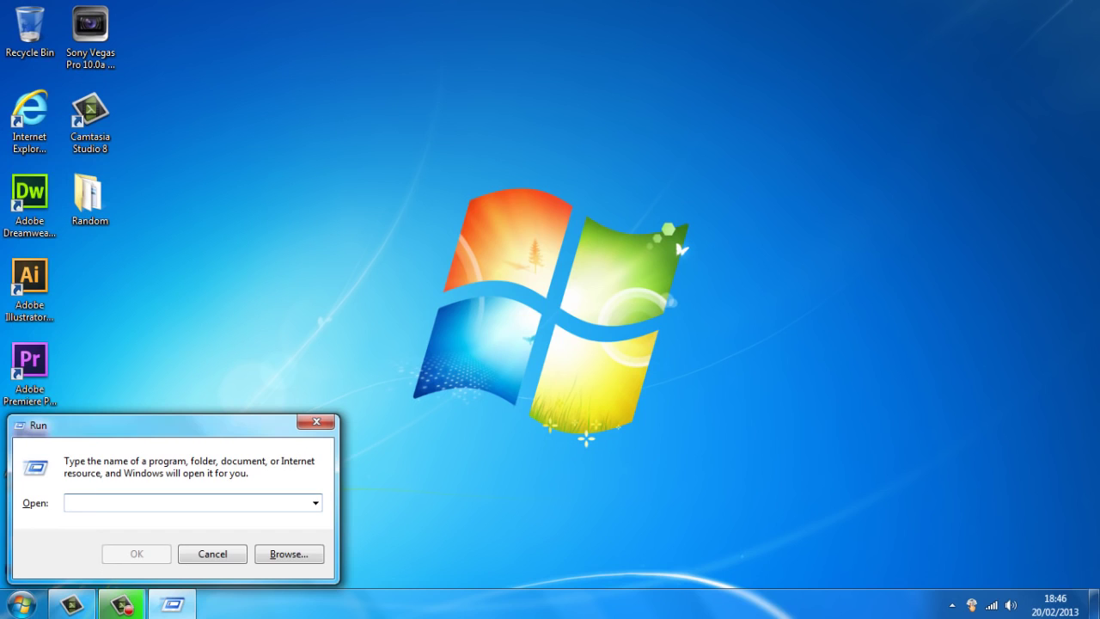
pyautogui.write('%')
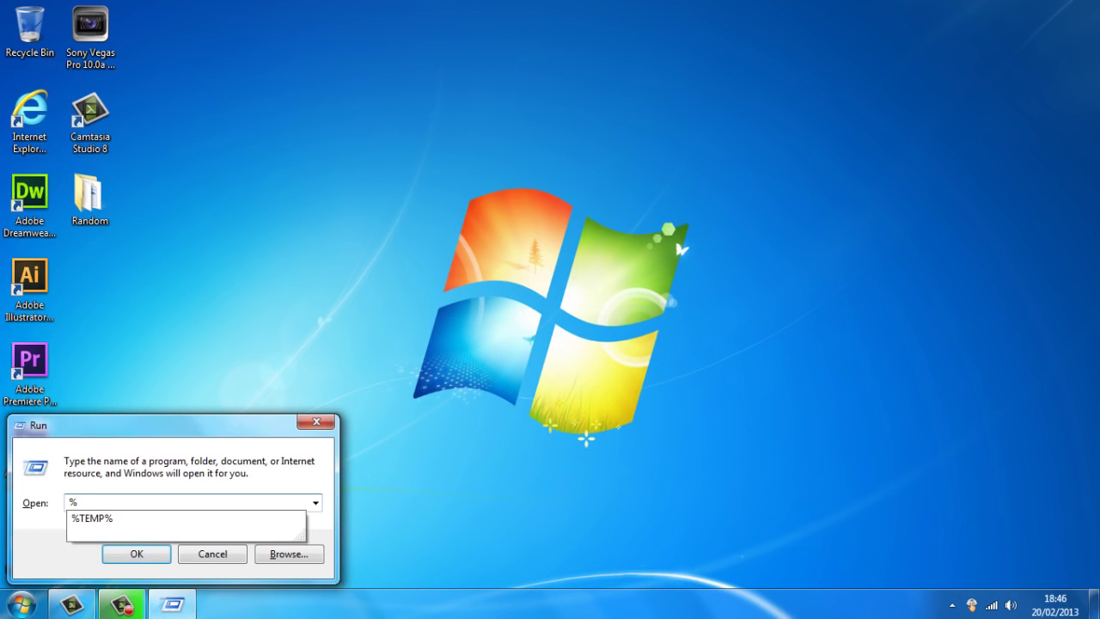
pyautogui.write('temp%')
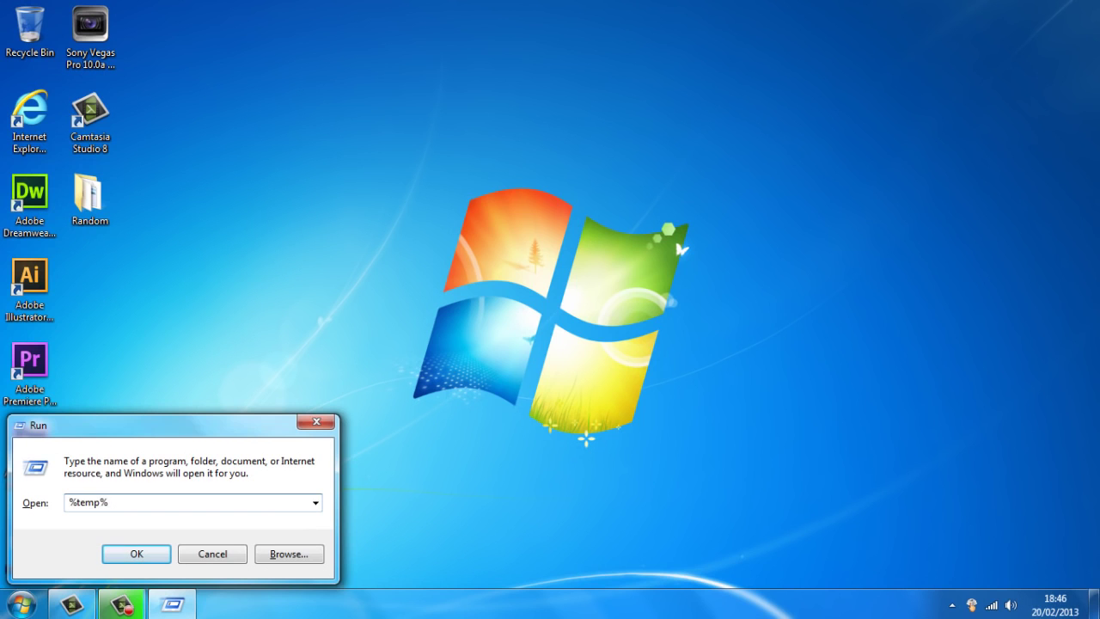
pyautogui.press('Return')
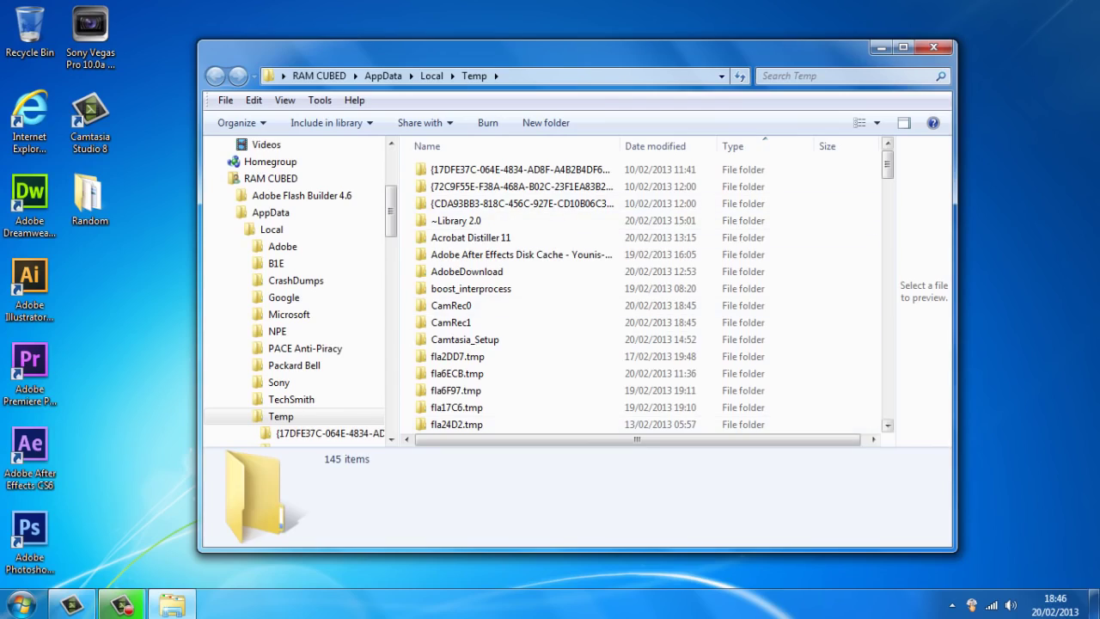
# Step: Delete all the contents of the Temp folder, skipping items that are in use, and close the folder window
pyautogui.scroll(-15, 645, 292)
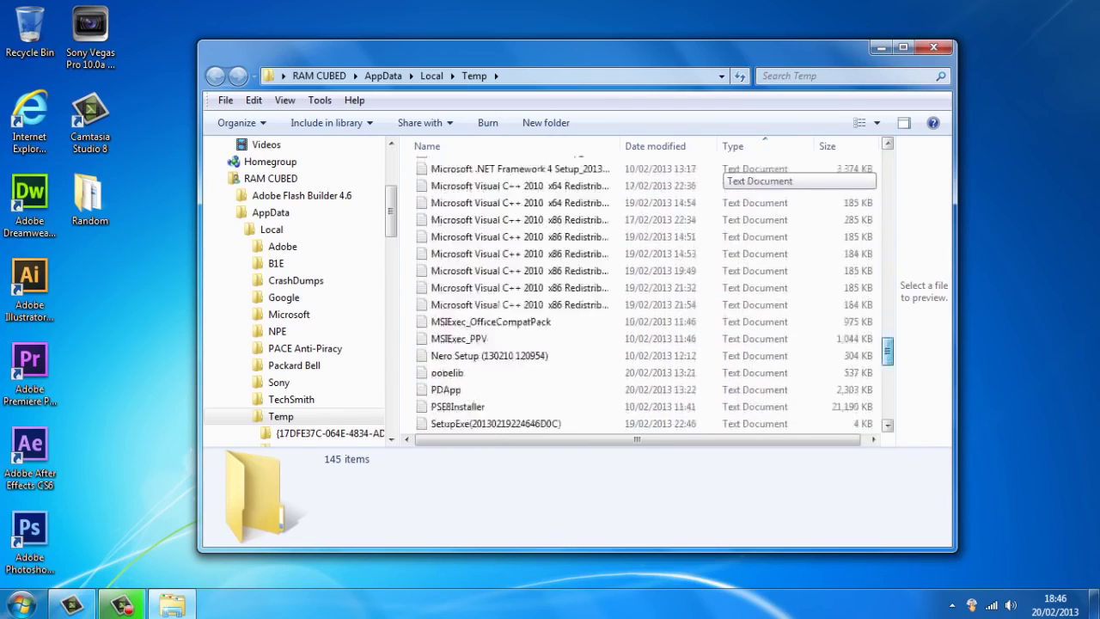
pyautogui.scroll(15, 730, 176)
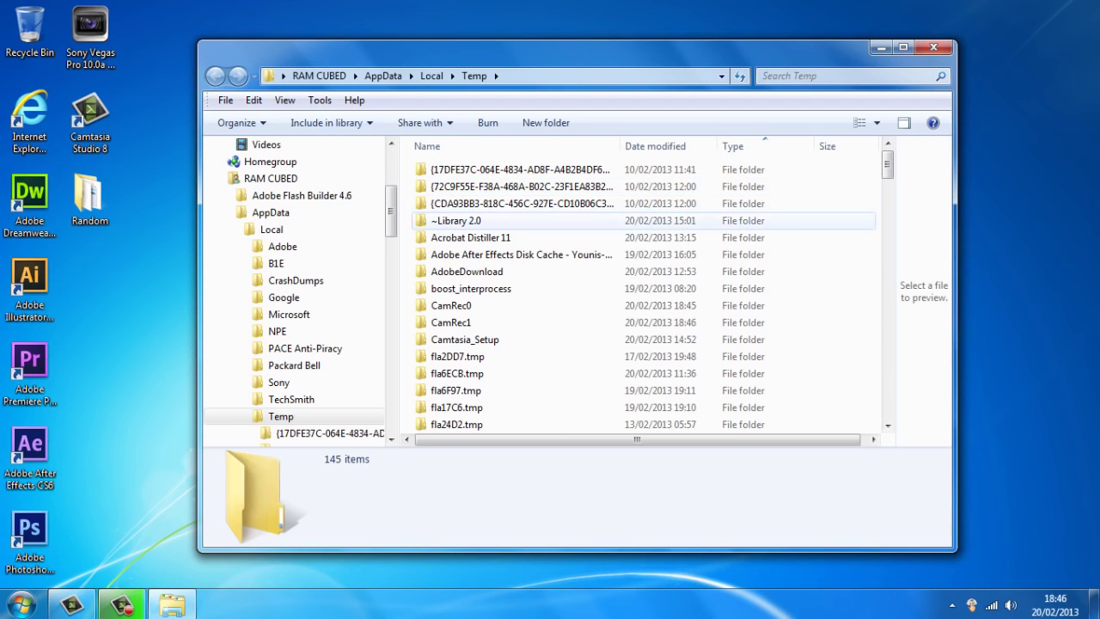
pyautogui.hotkey('ctrl', 'a')
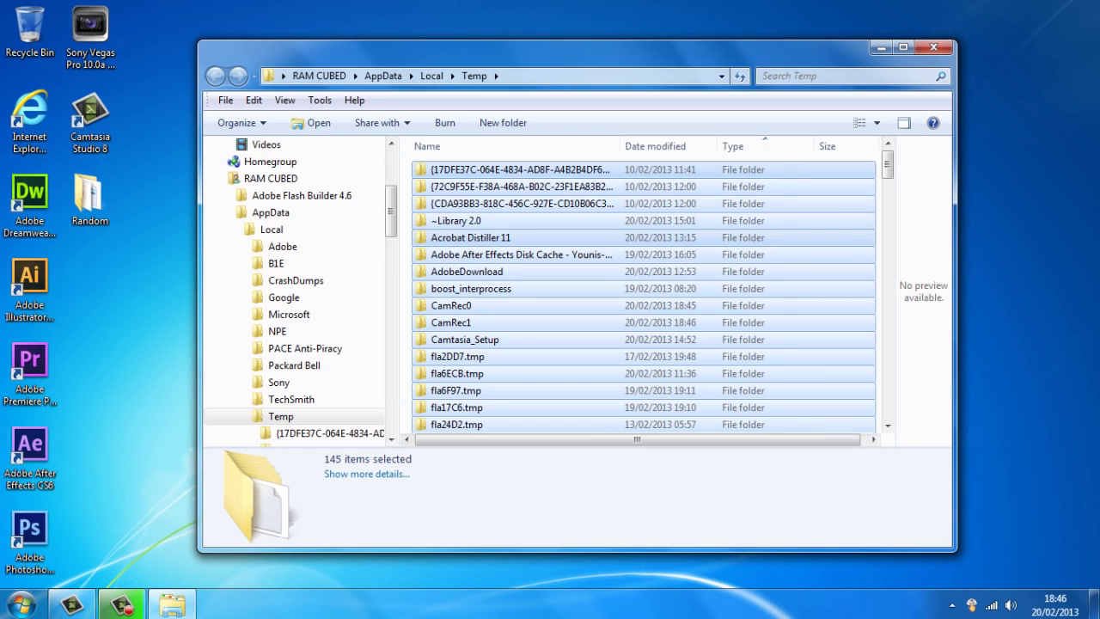
pyautogui.press('Delete')
pyautogui.press('Return')
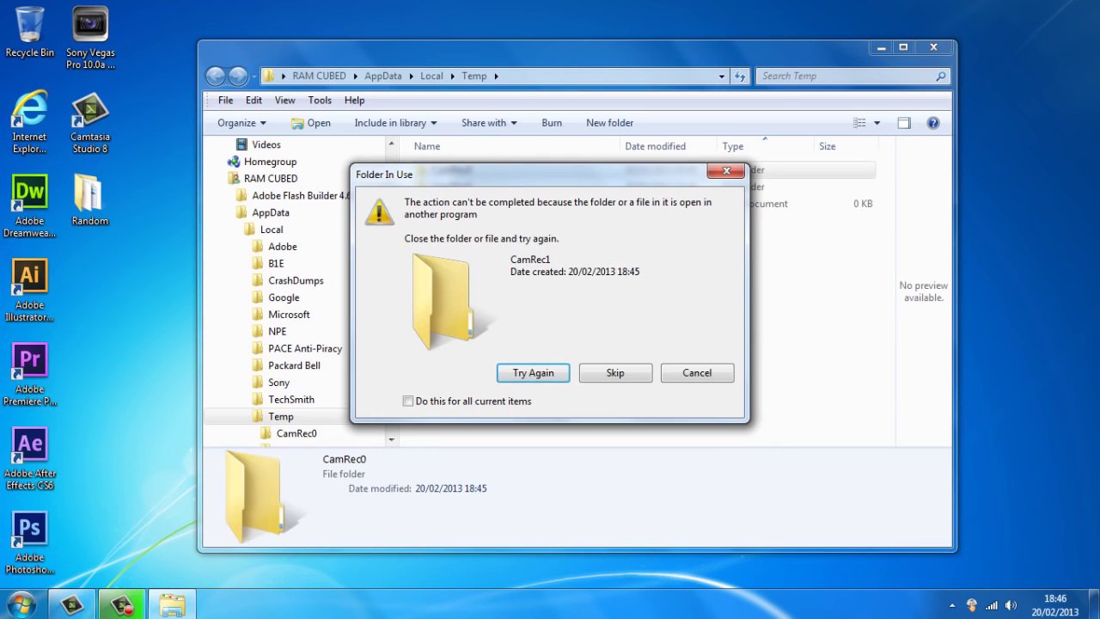
pyautogui.hotkey('alt', 'a')
pyautogui.hotkey('alt', 's')
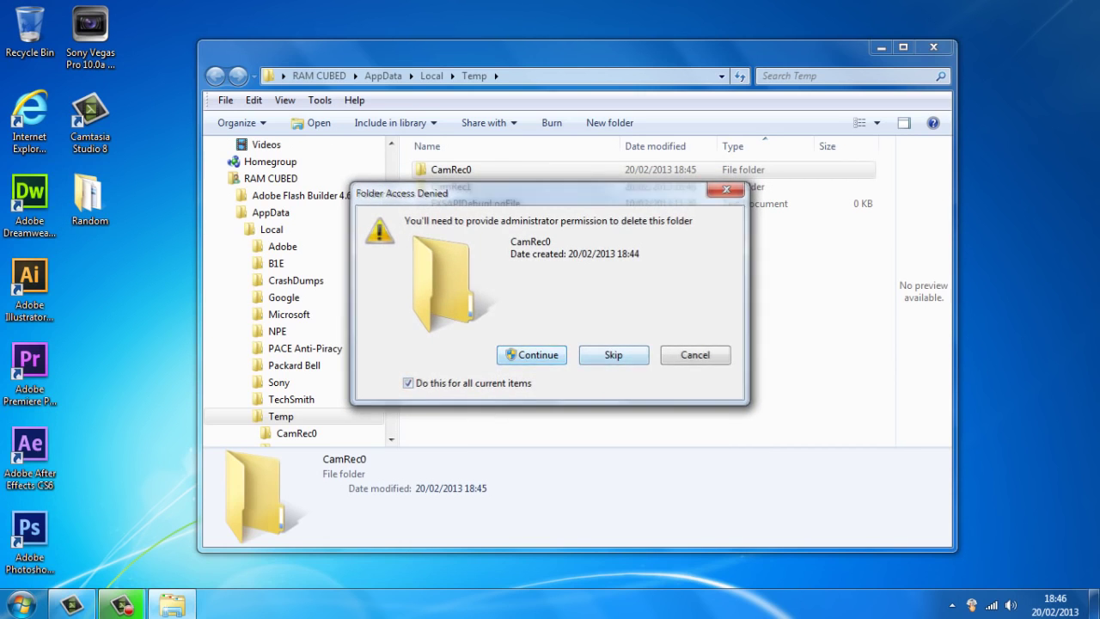
pyautogui.press('Return')
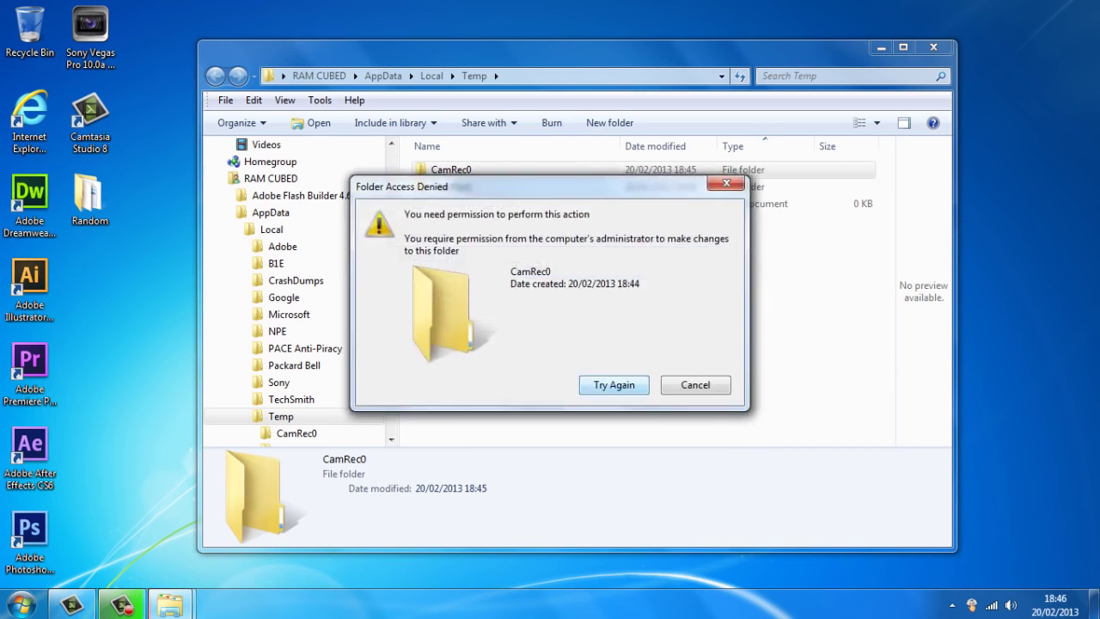
pyautogui.press('Return')
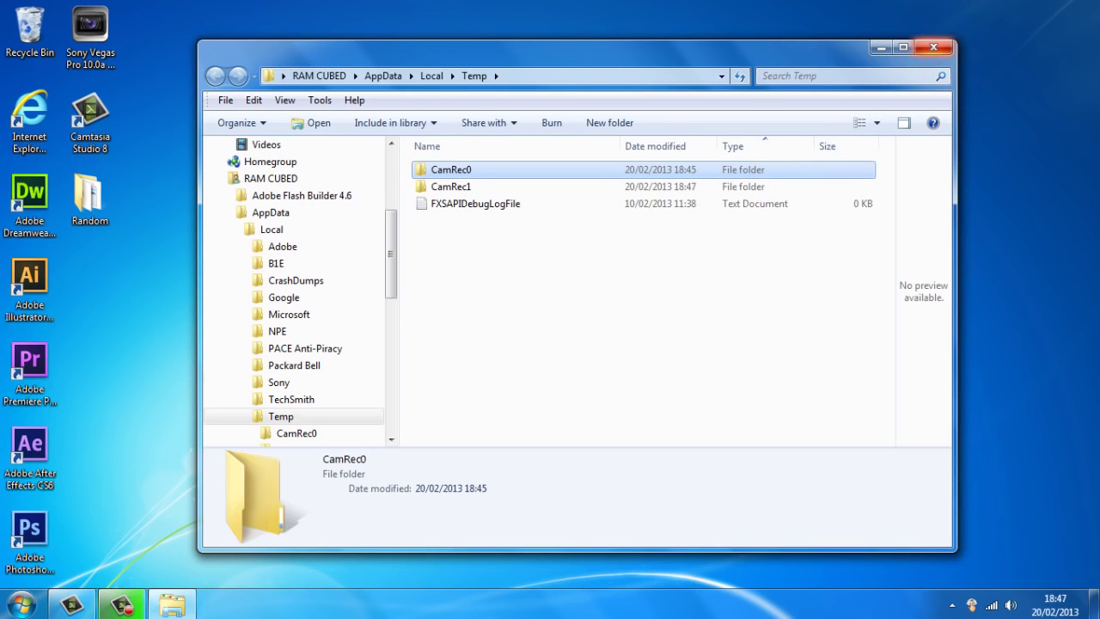
pyautogui.click(934, 47)
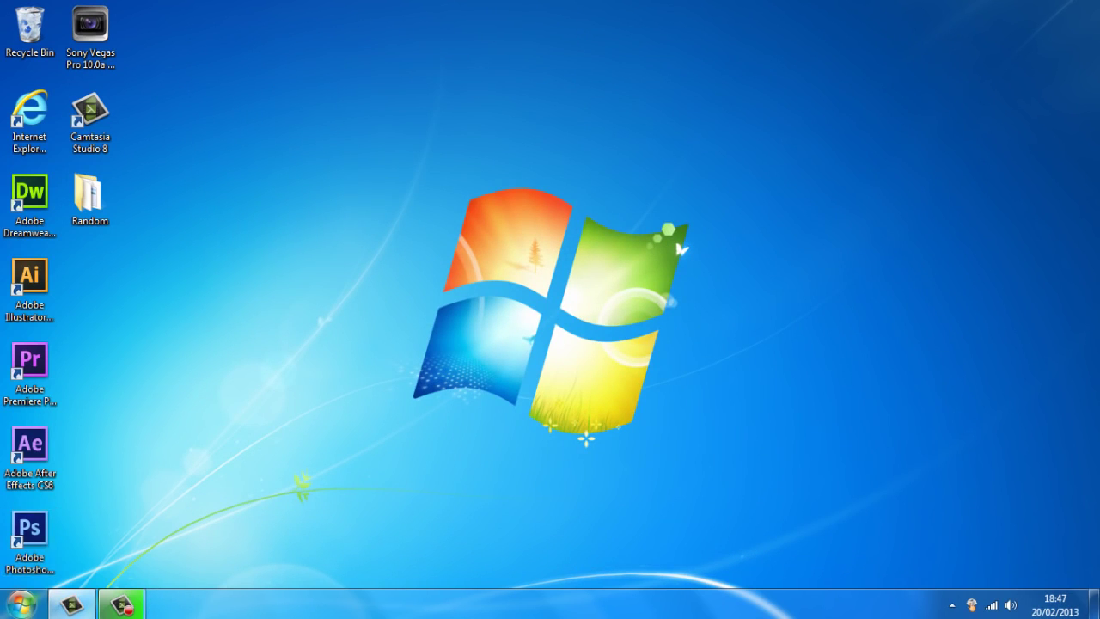
# Step: Open the Windows Prefetch folder by running prefetch from the Run dialog
pyautogui.click(21, 605)
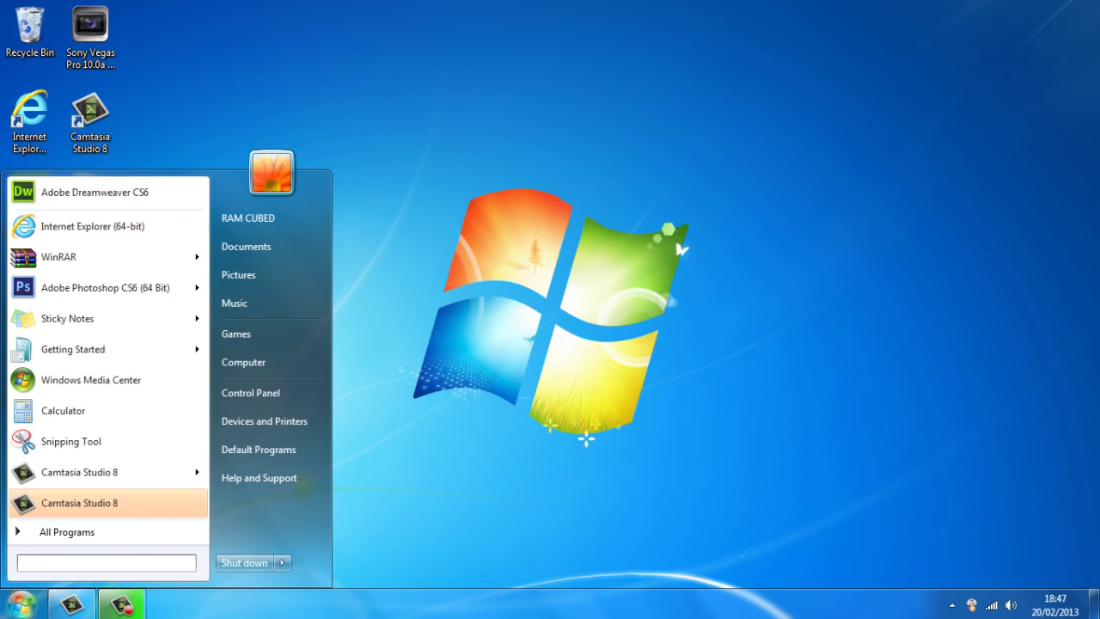
pyautogui.write('run')
pyautogui.press('Return')
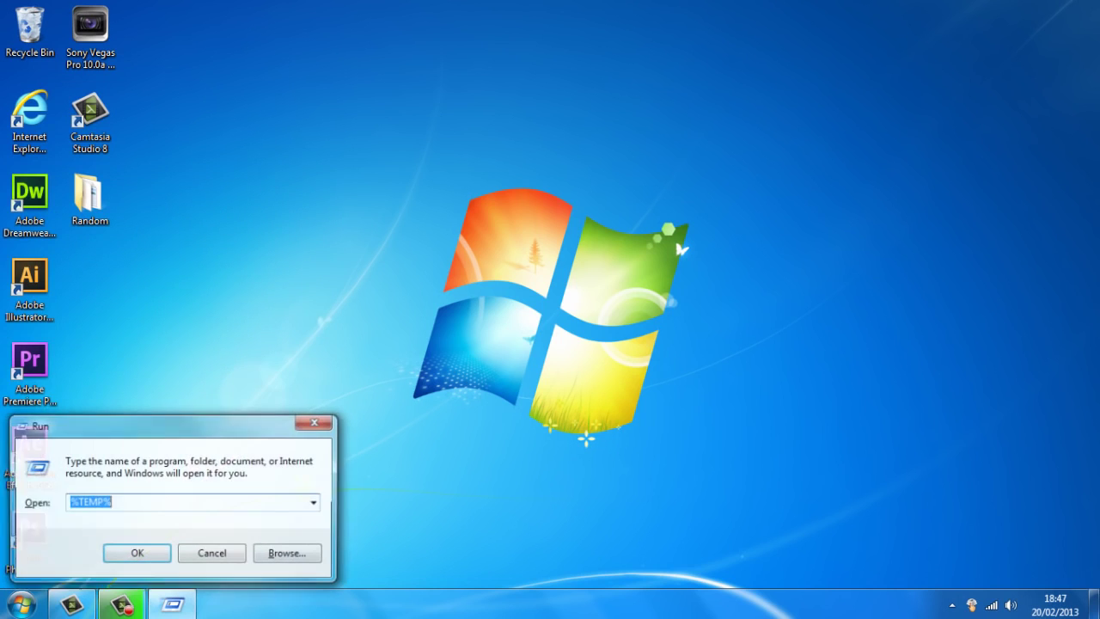
pyautogui.press('BackSpace')
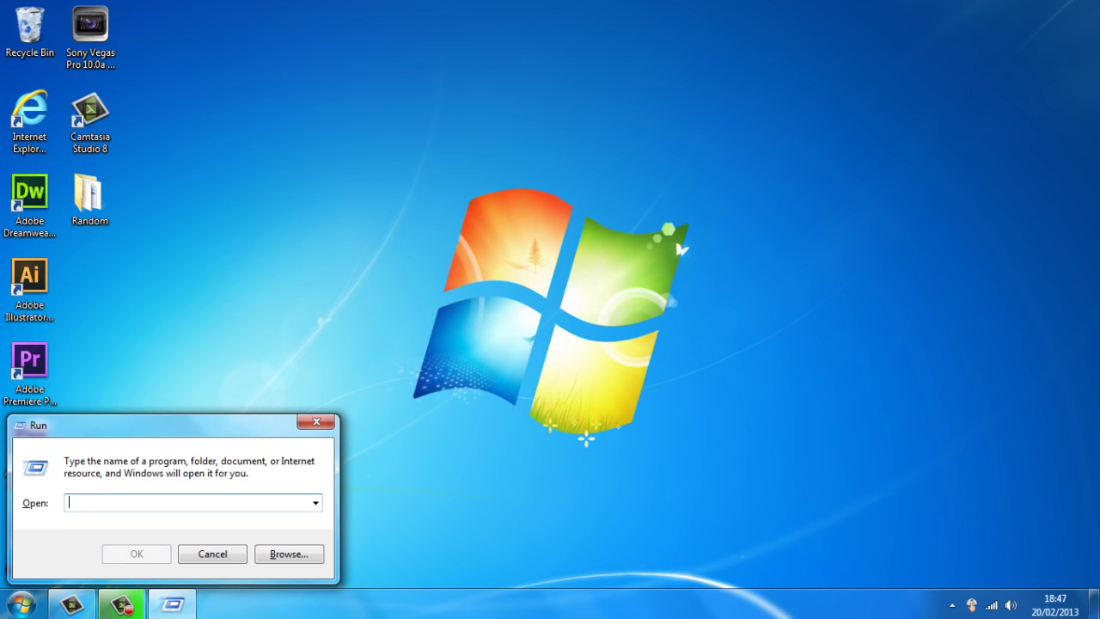
pyautogui.write('pr')
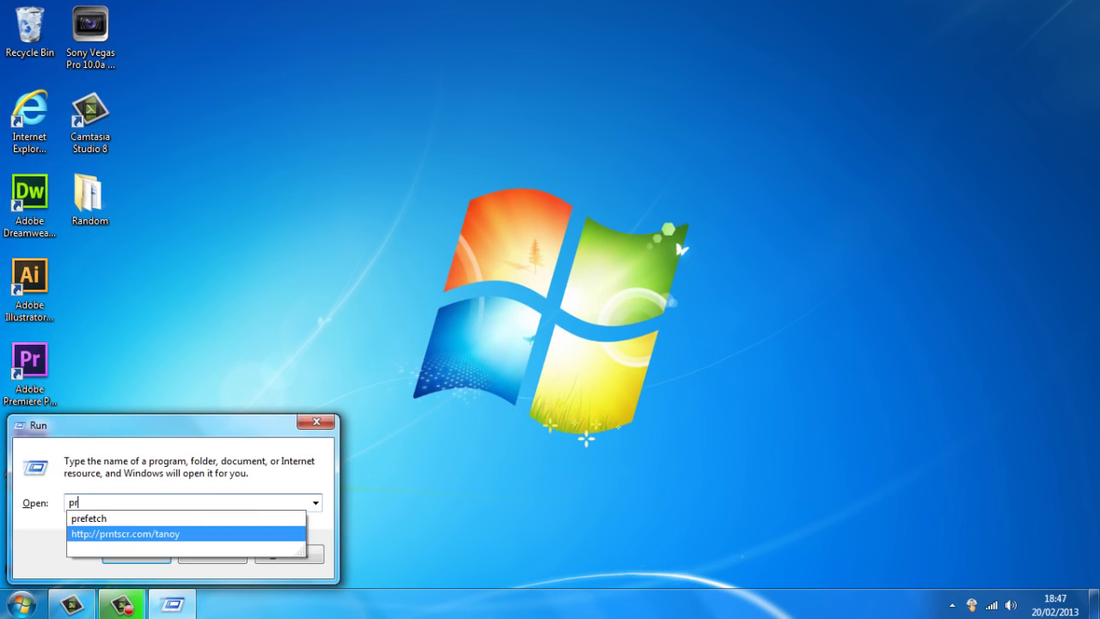
pyautogui.write('efetch')
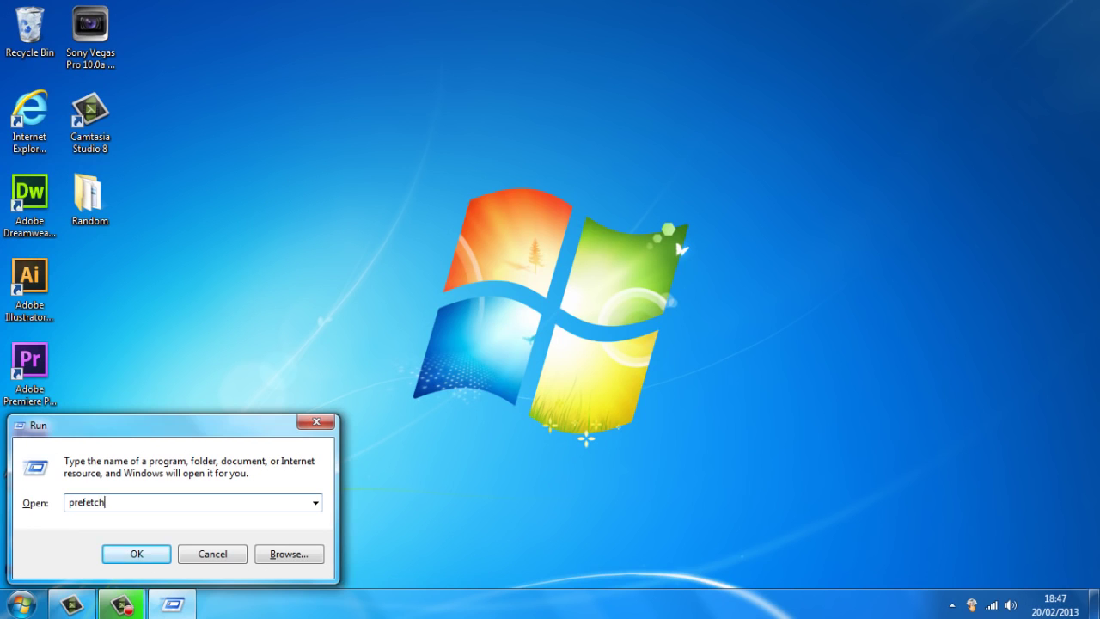
pyautogui.press('Return')
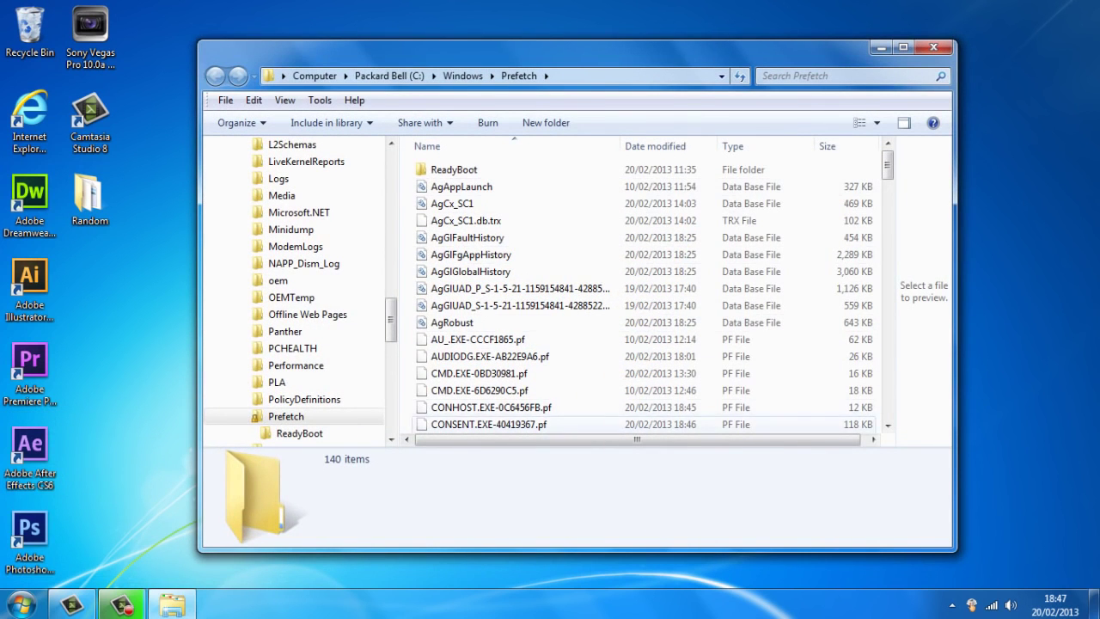
# Step: Move all the contents of the Prefetch folder to the Recycle Bin and close the folder window
pyautogui.scroll(-5, 644, 292)
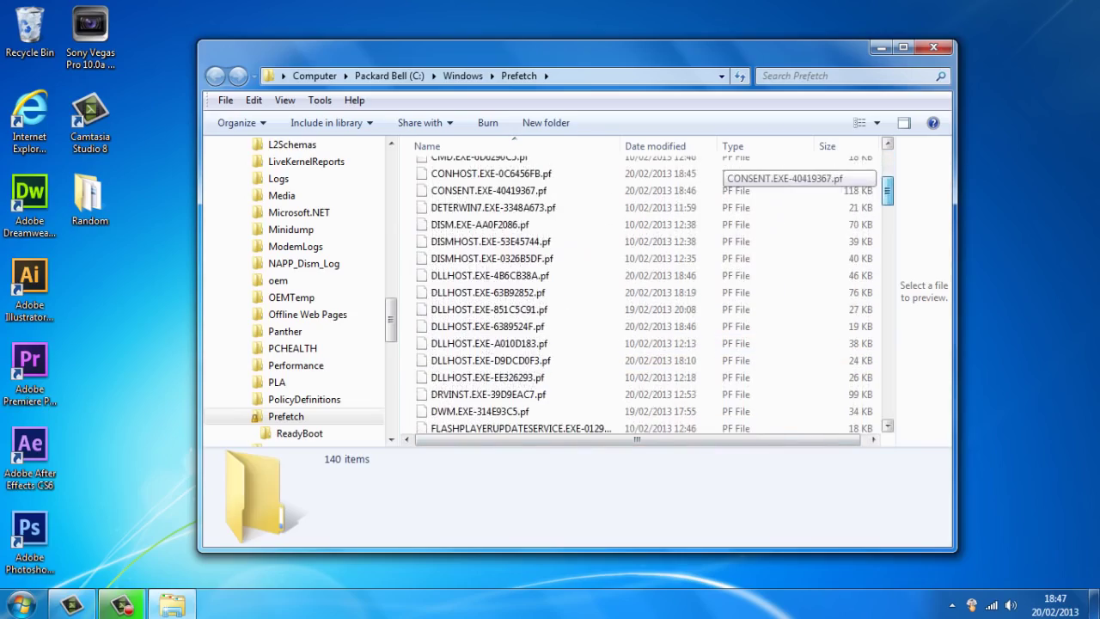
pyautogui.scroll(-20, 645, 292)
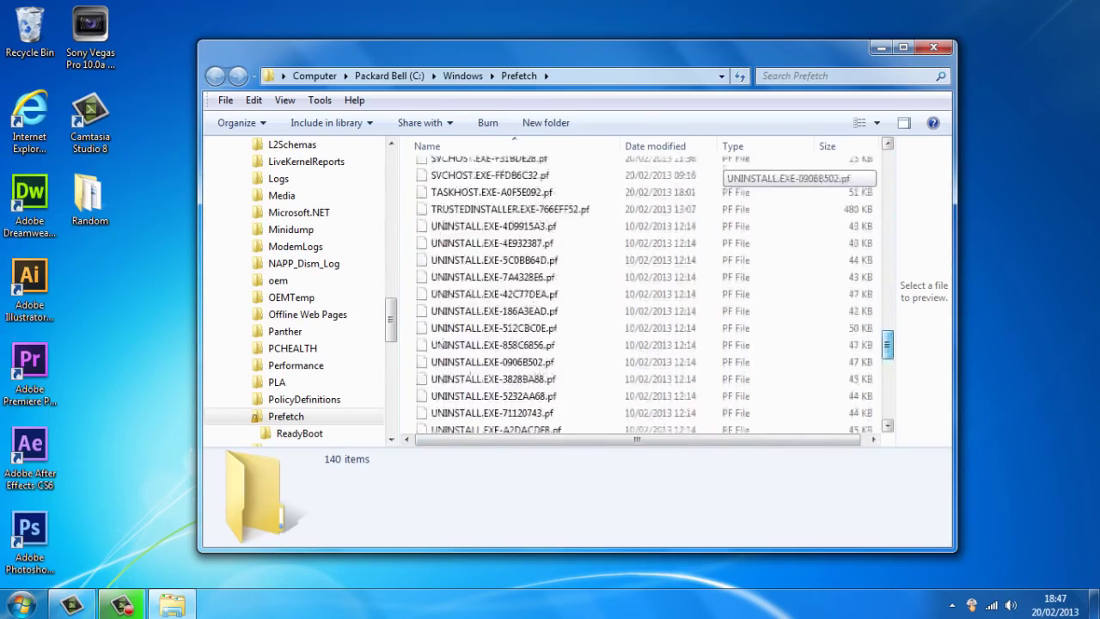
pyautogui.scroll(15, 645, 293)
pyautogui.scroll(13, 645, 293)
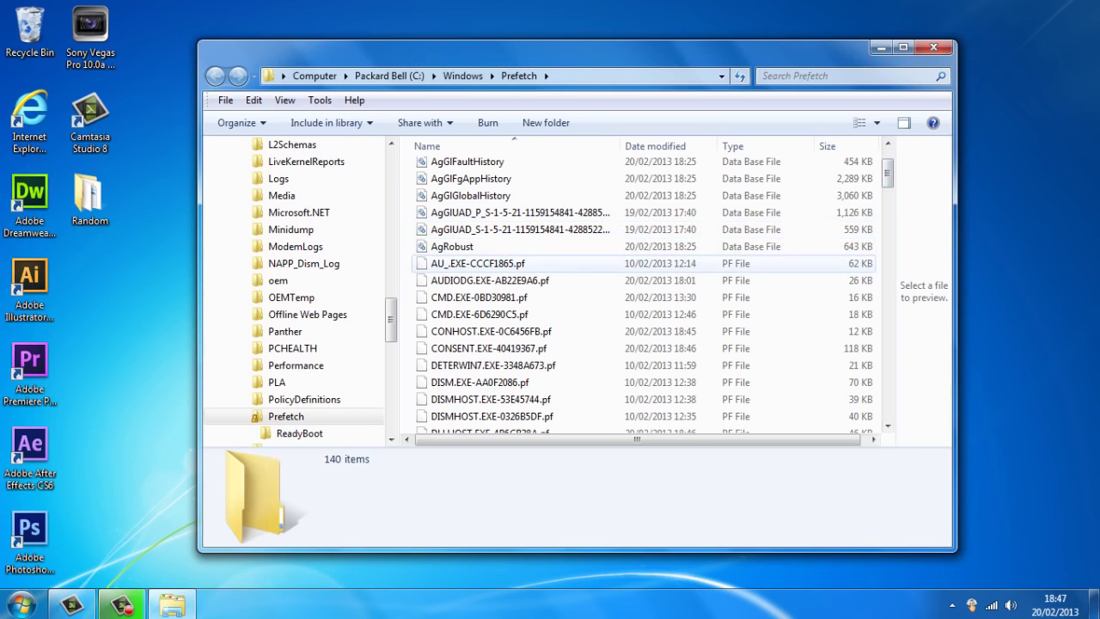
pyautogui.hotkey('ctrl', 'a')
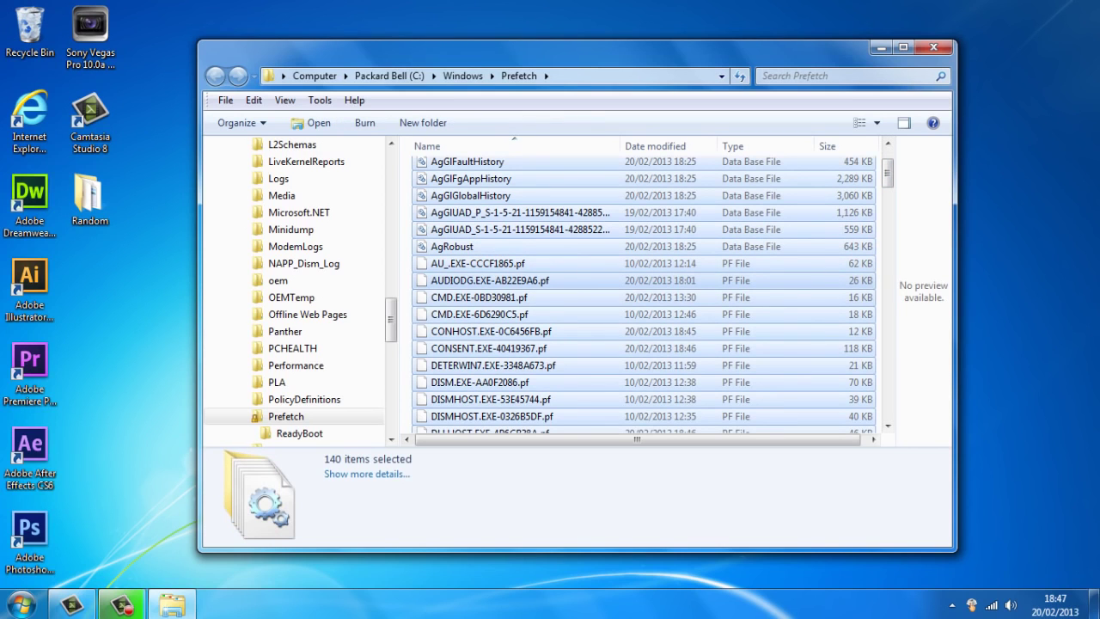
pyautogui.press('Delete')
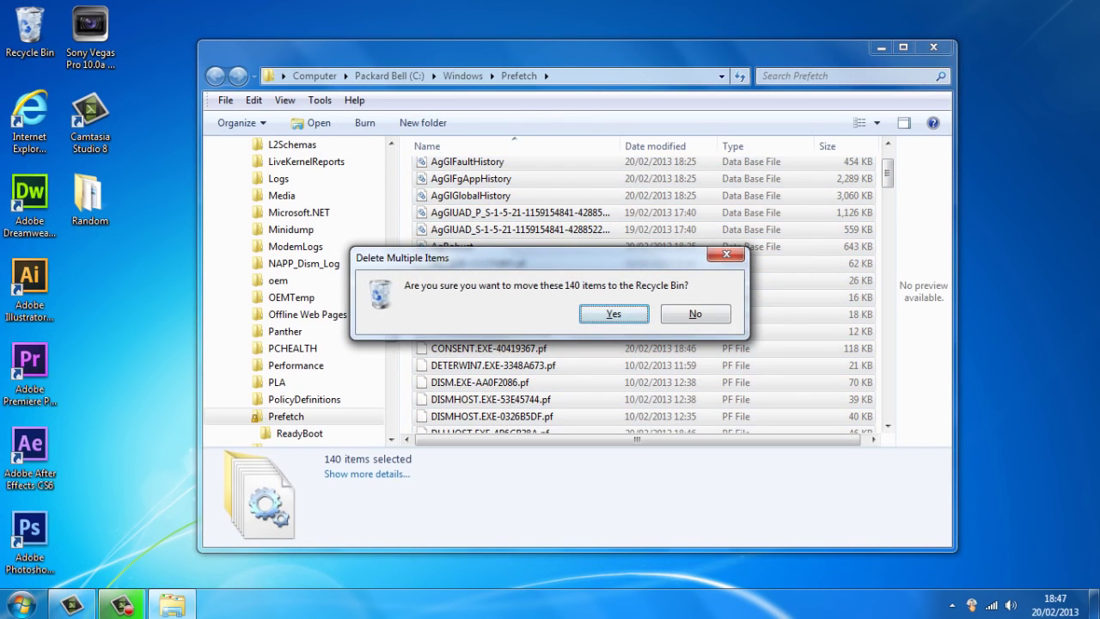
pyautogui.press('Return')
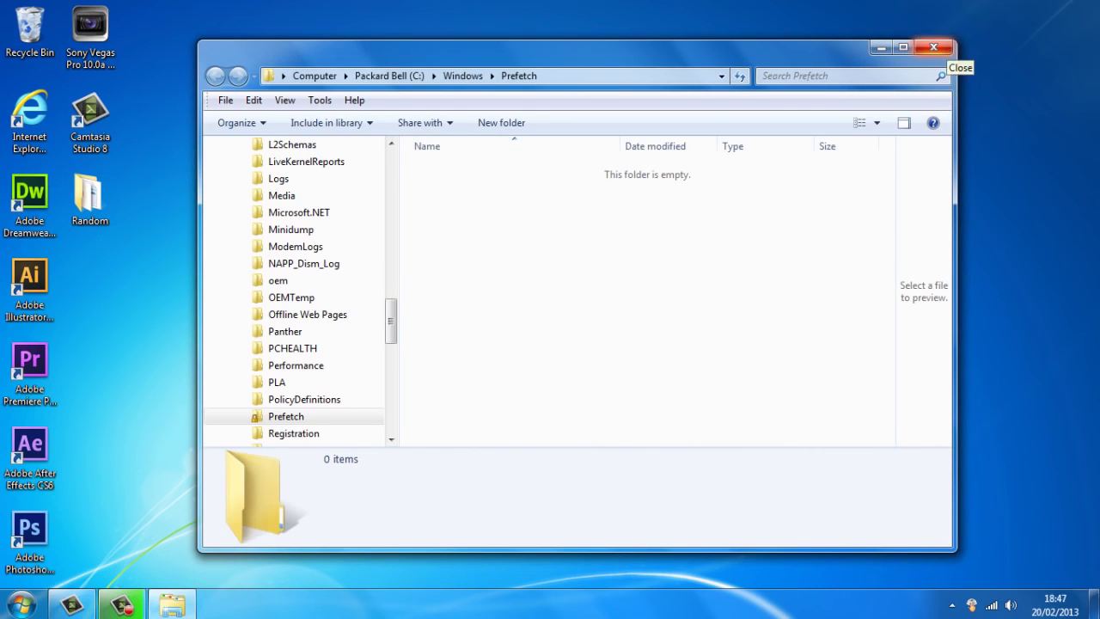
pyautogui.click(936, 47)
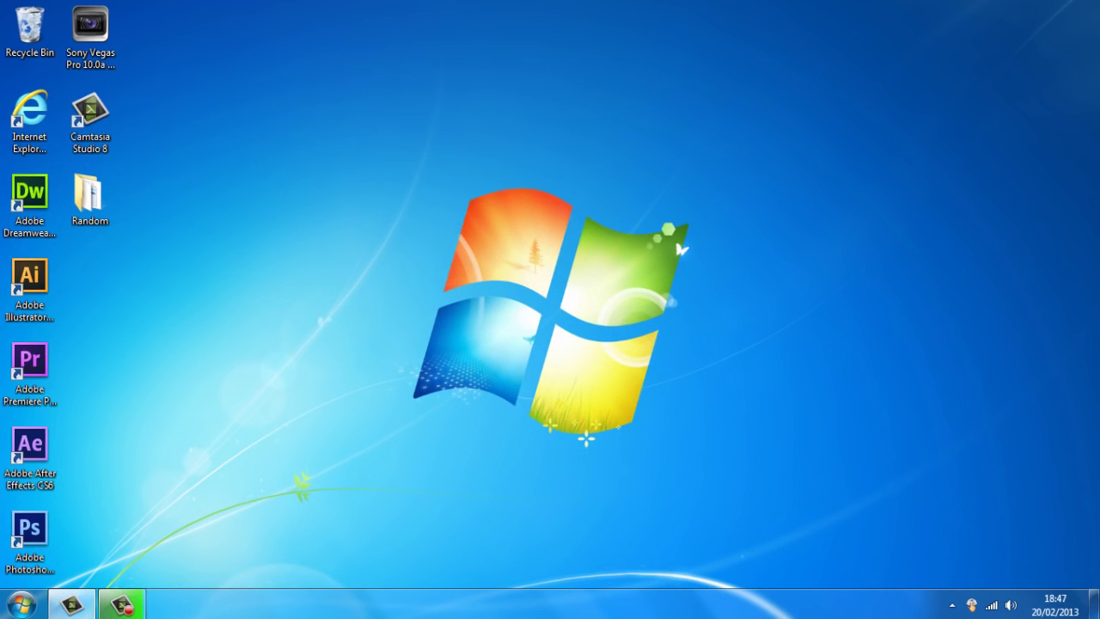
# Step: Launch Disk Cleanup and scan the Packard Bell (C:) drive for unnecessary files
pyautogui.click(21, 604)
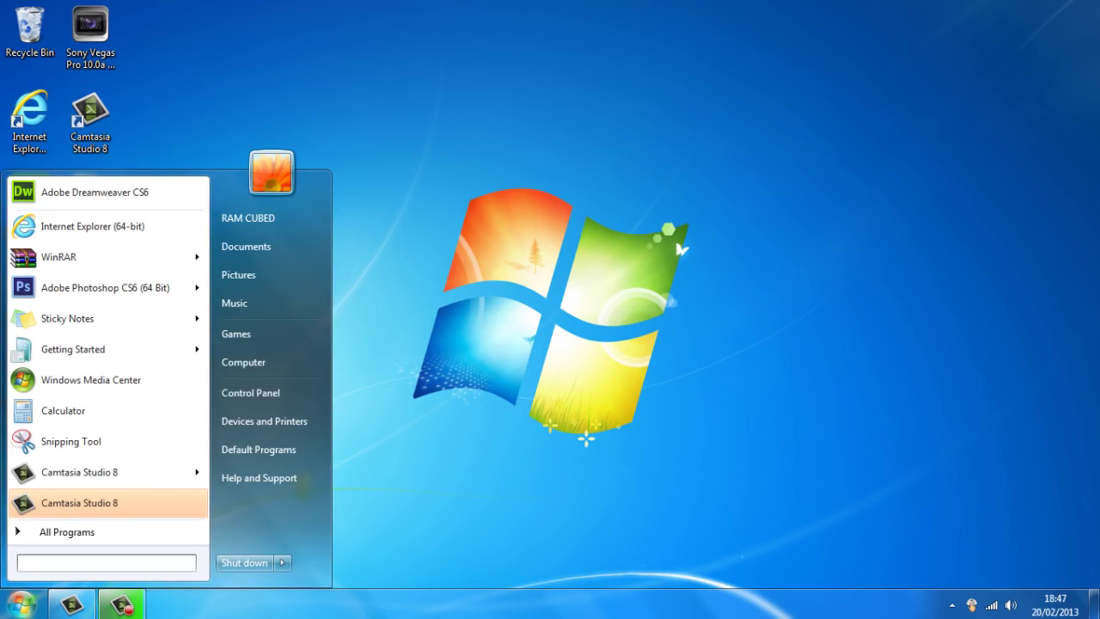
pyautogui.write('di')
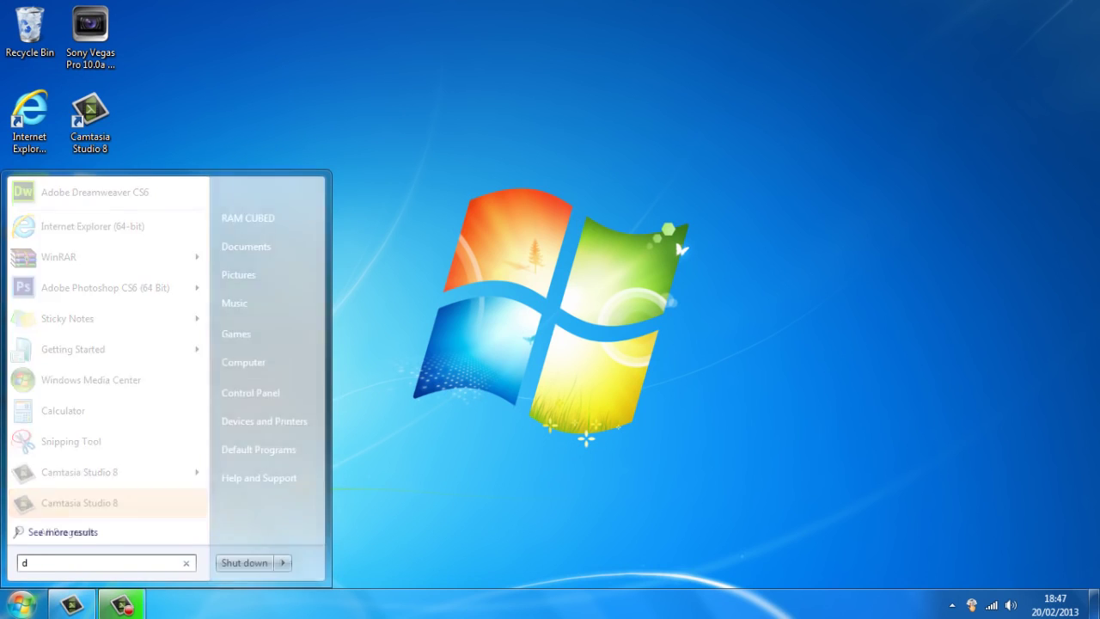
pyautogui.press('Down')
pyautogui.press('Down')
pyautogui.press('Up')
pyautogui.press('Up')
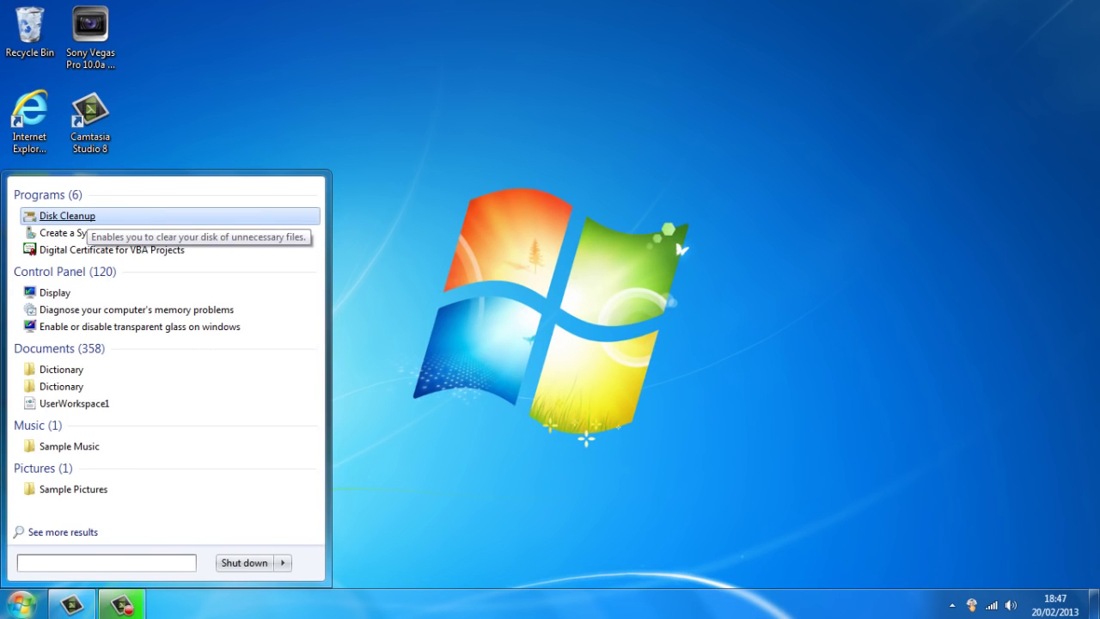
pyautogui.press('Return')
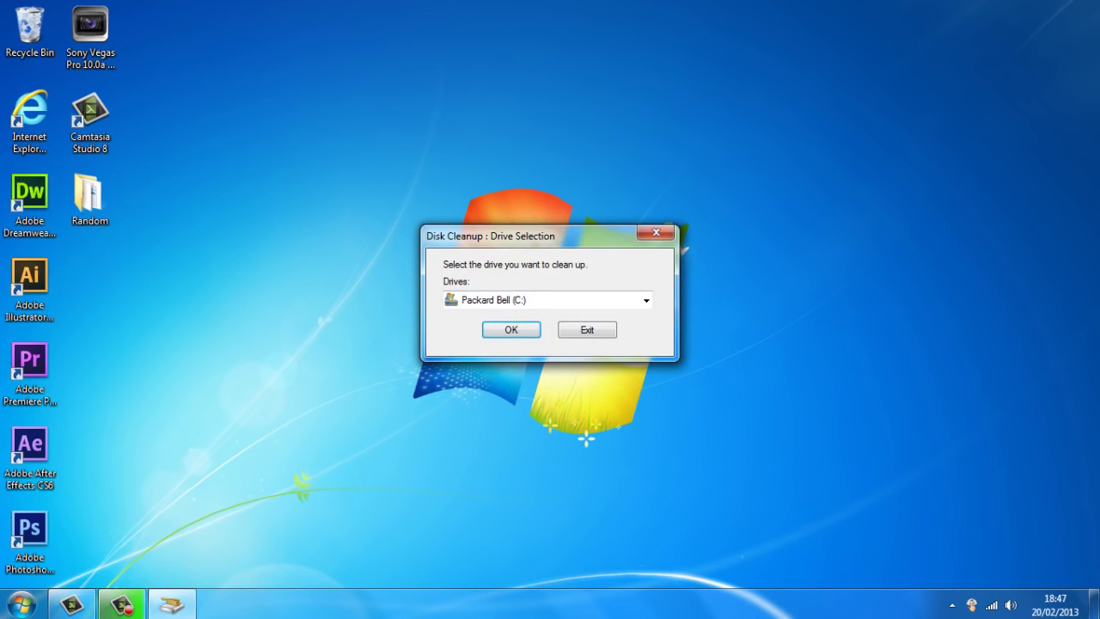
pyautogui.press('Return')
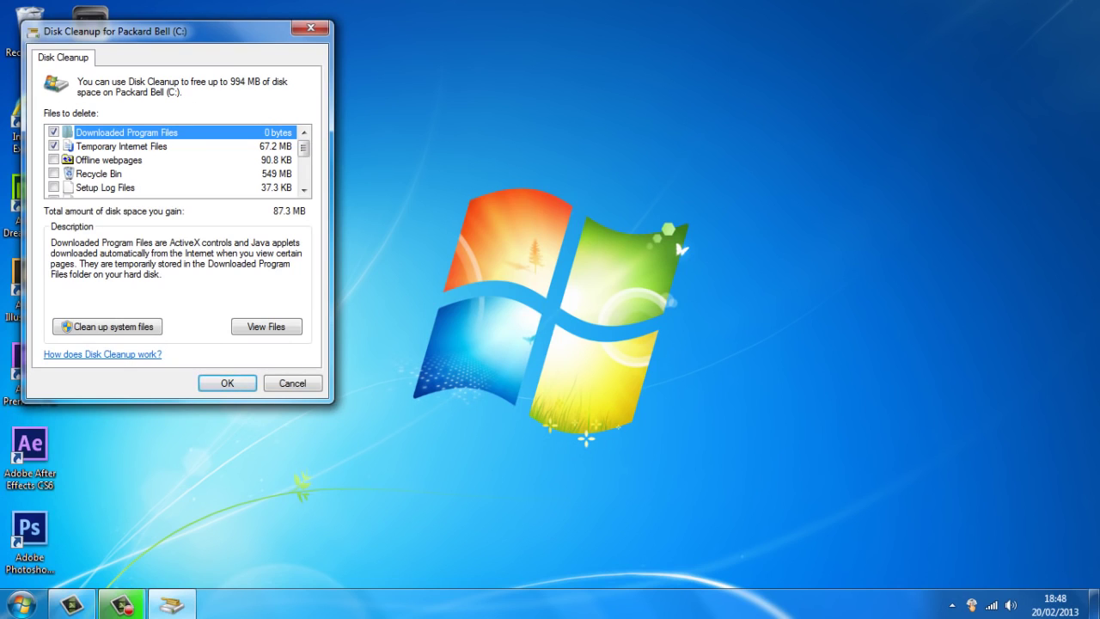
# Step: Mark Offline webpages, Recycle Bin, Setup Log Files, System error memory dump files, Temporary files and per-user archived Windows error reports for deletion
pyautogui.scroll(-3, 177, 160)
pyautogui.scroll(3, 177, 160)
pyautogui.scroll(-1, 177, 160)
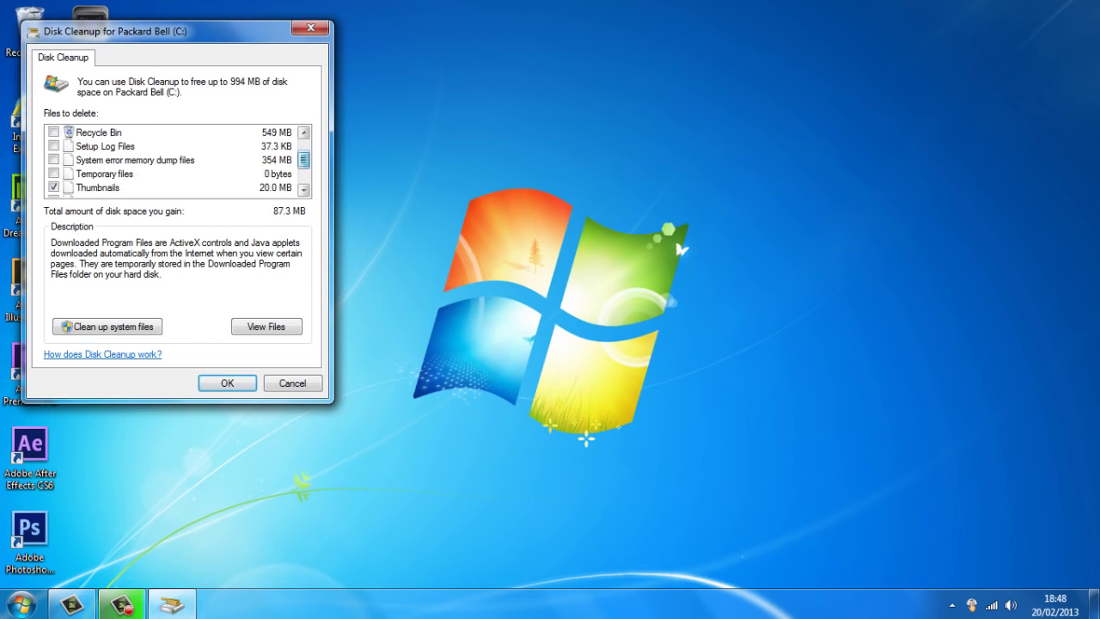
pyautogui.scroll(1, 177, 160)
pyautogui.scroll(1, 177, 160)
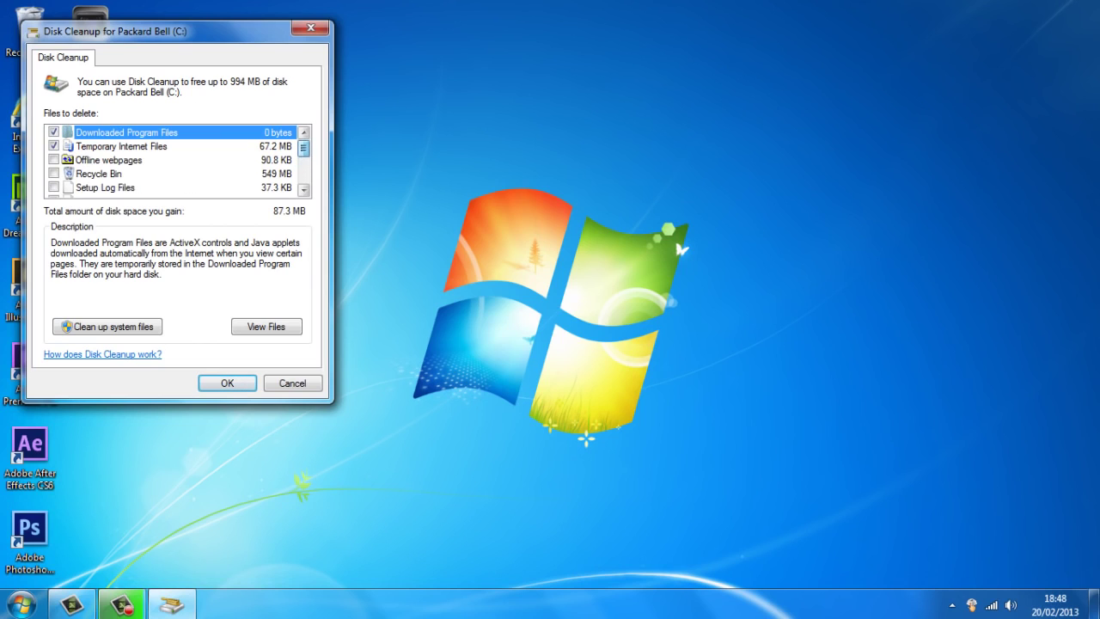
pyautogui.click(54, 174)
pyautogui.scroll(-1, 177, 160)
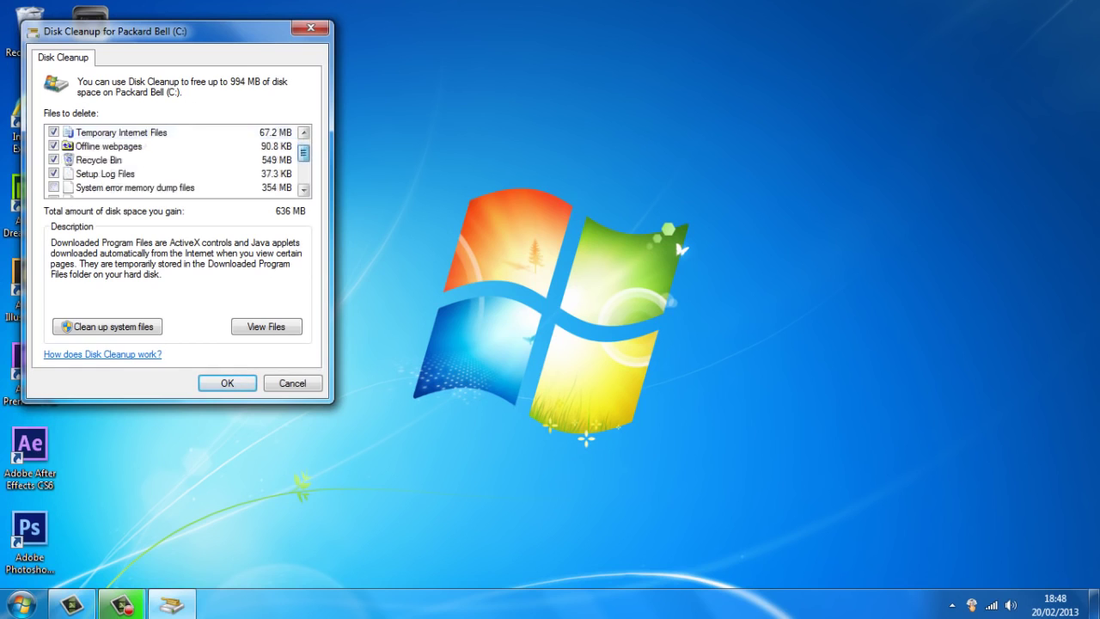
pyautogui.scroll(-3, 177, 160)
pyautogui.click(53, 147)
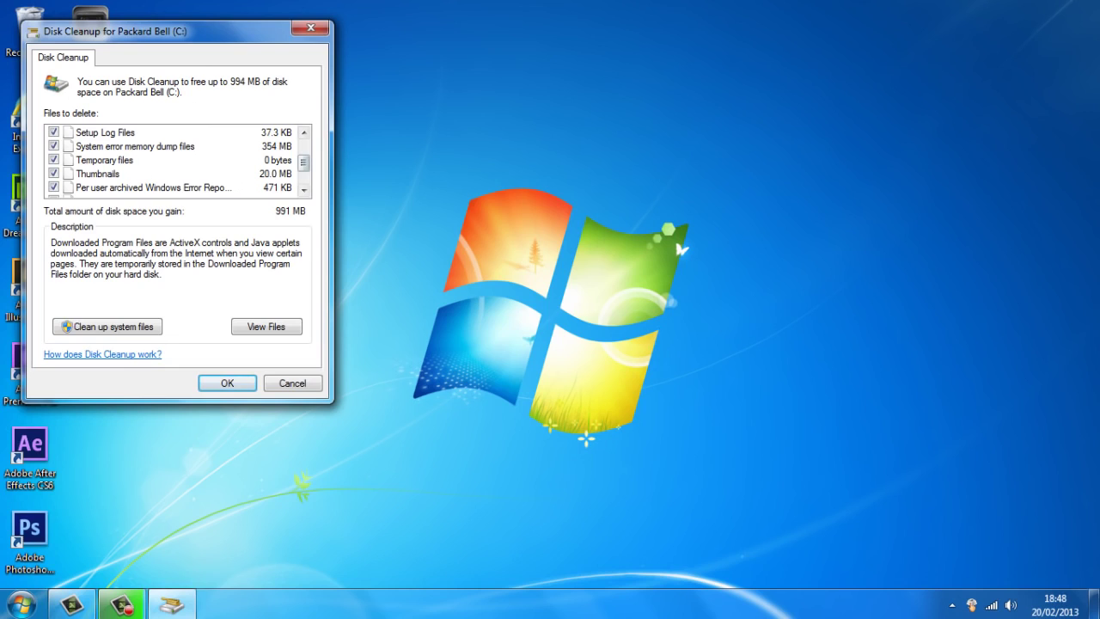
# Step: Mark the remaining Windows error report categories and permanently delete all the selected files from drive C
pyautogui.scroll(-3, 303, 163)
pyautogui.click(53, 160)
pyautogui.click(54, 187)
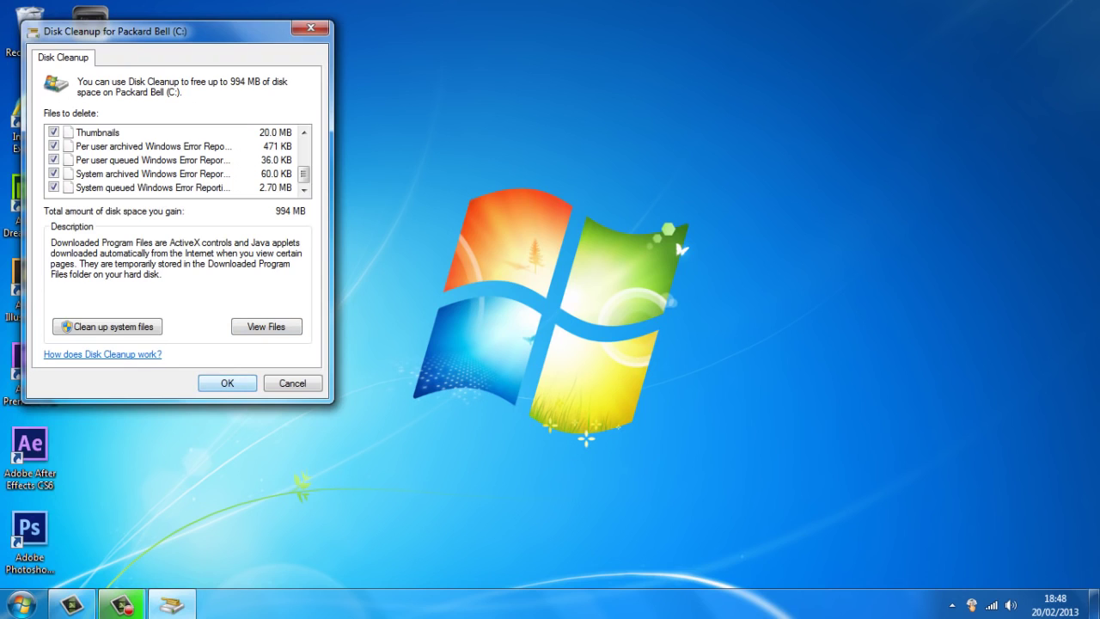
pyautogui.press('Return')
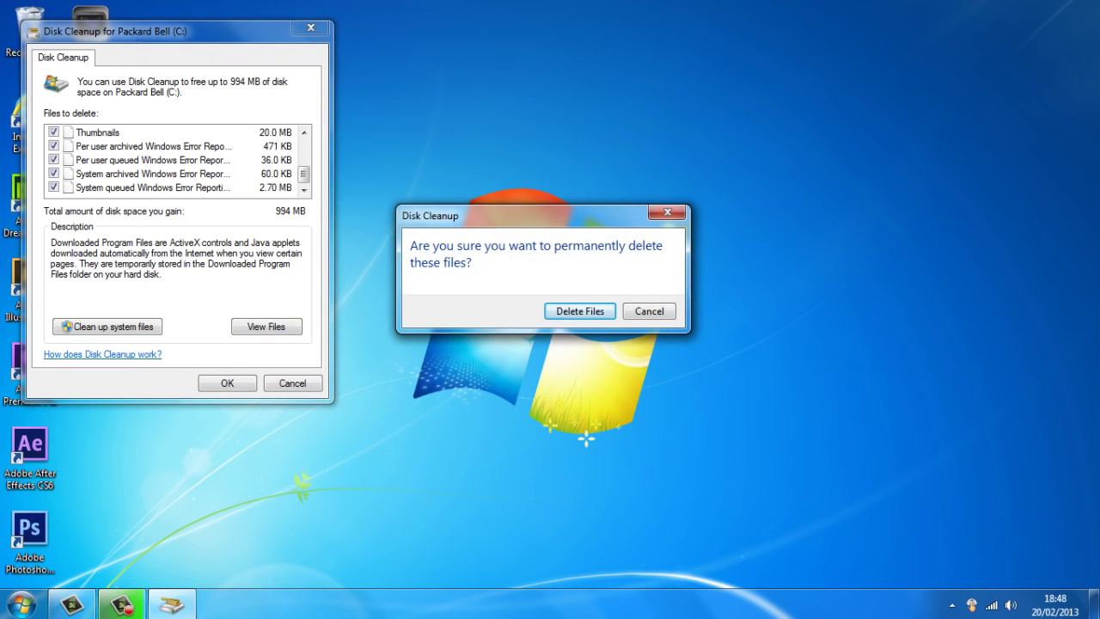
pyautogui.press('Return')
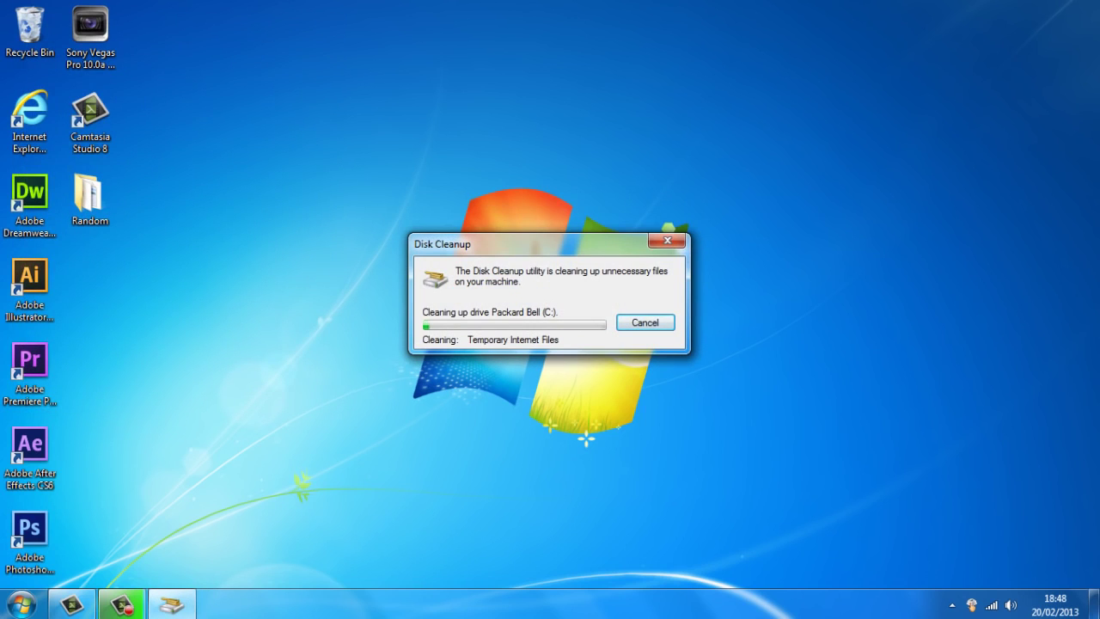